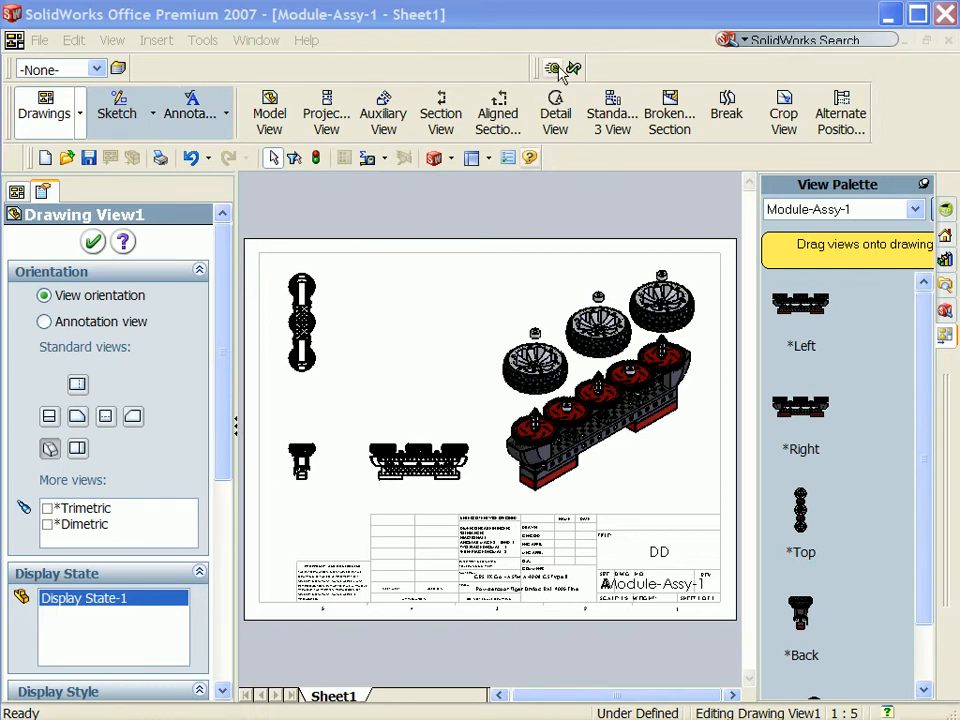
Accept the Drawing View1 settings so the Module-Assy-1 drawing can be published to eDrawings.
key(Return)
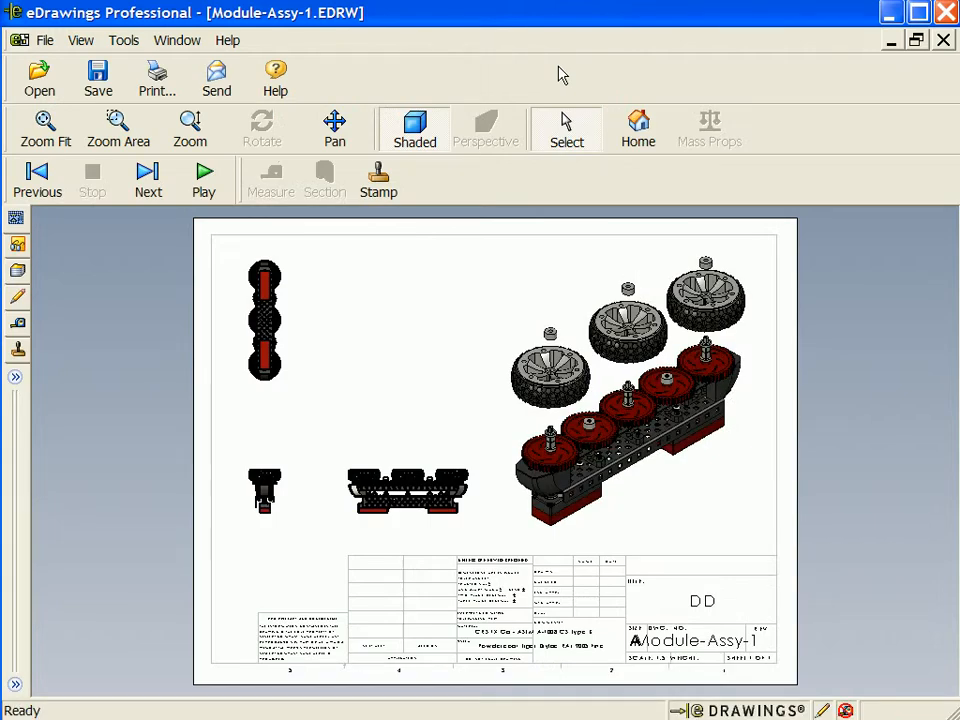
Play the assembly animation and halt it on the exploded 3D view of the wheel module.
click(205, 183)
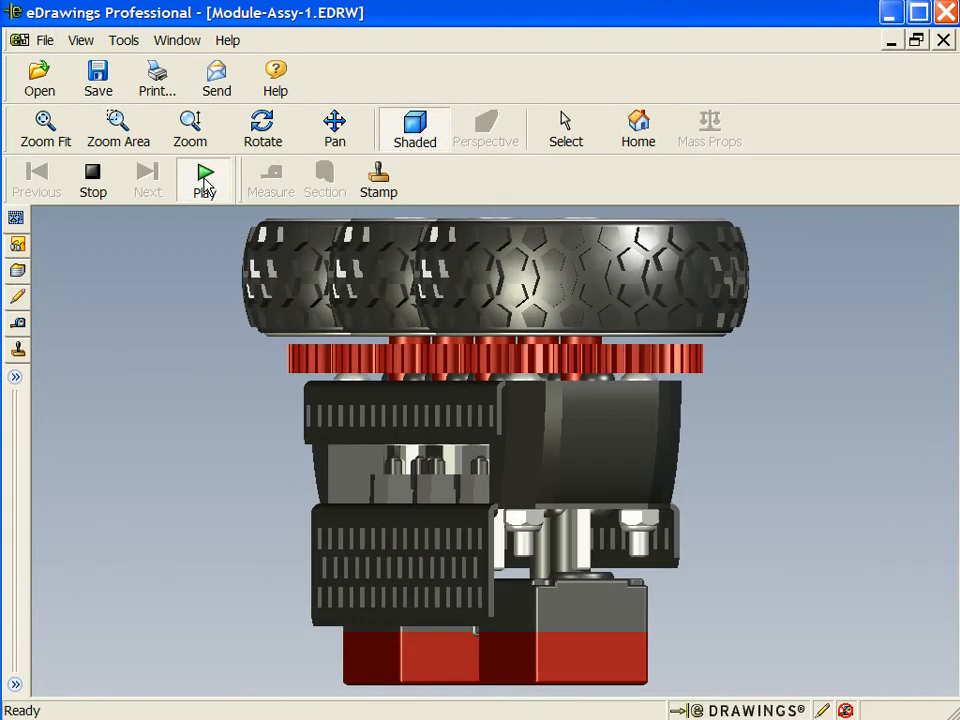
click(98, 186)
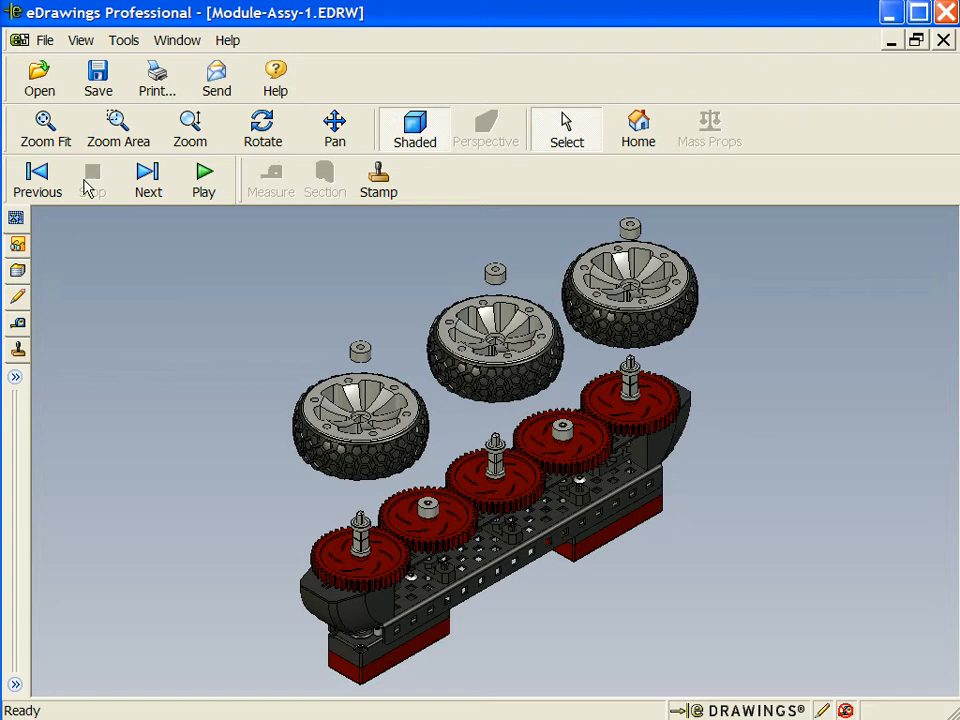
Start a text markup comment to hold 'Please review assembly and comment'.
click(18, 297)
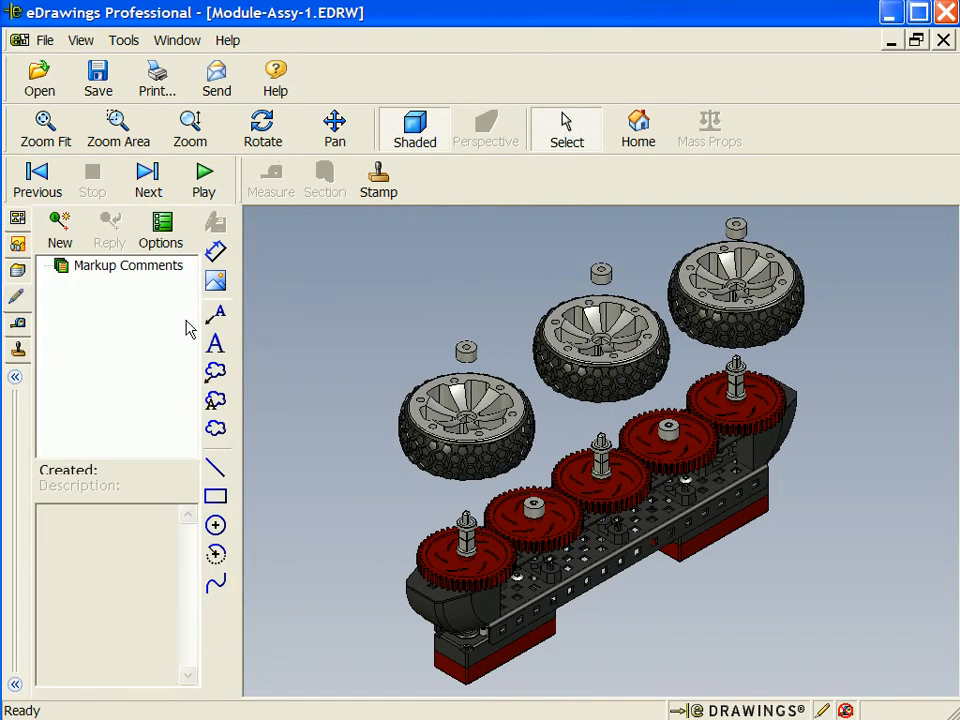
click(215, 344)
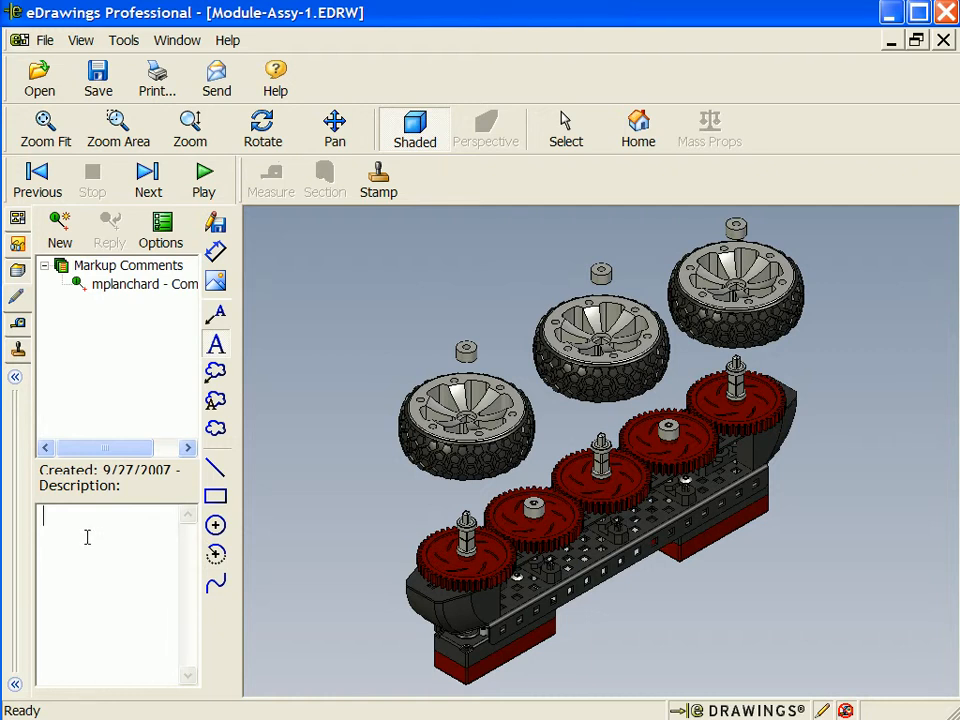
text(Plea)
text(se review as)
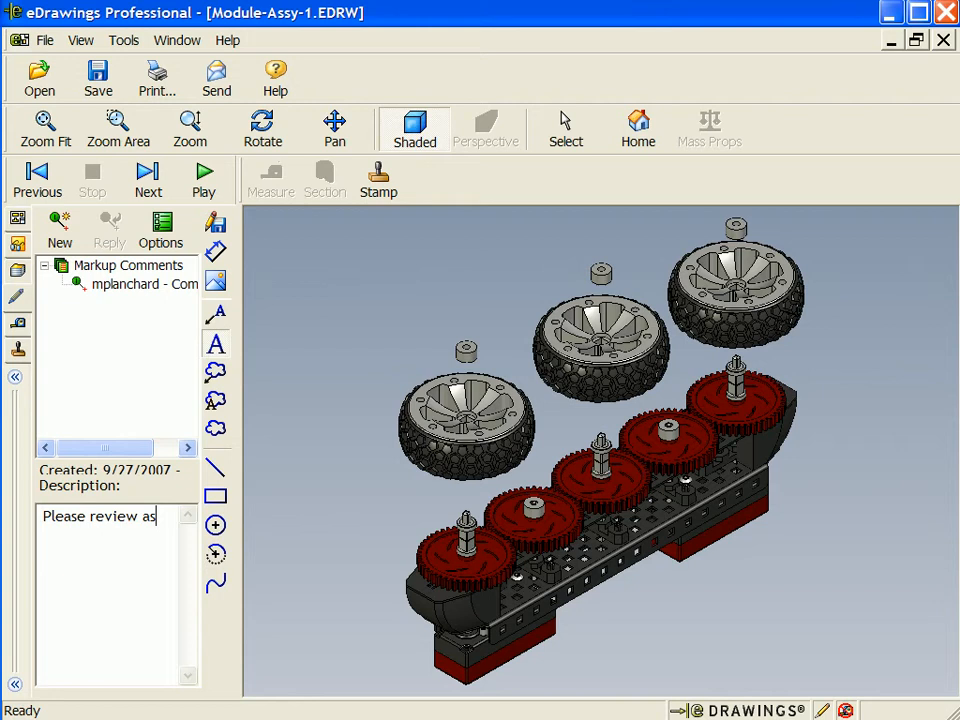
text(sembly)
text( and comment)
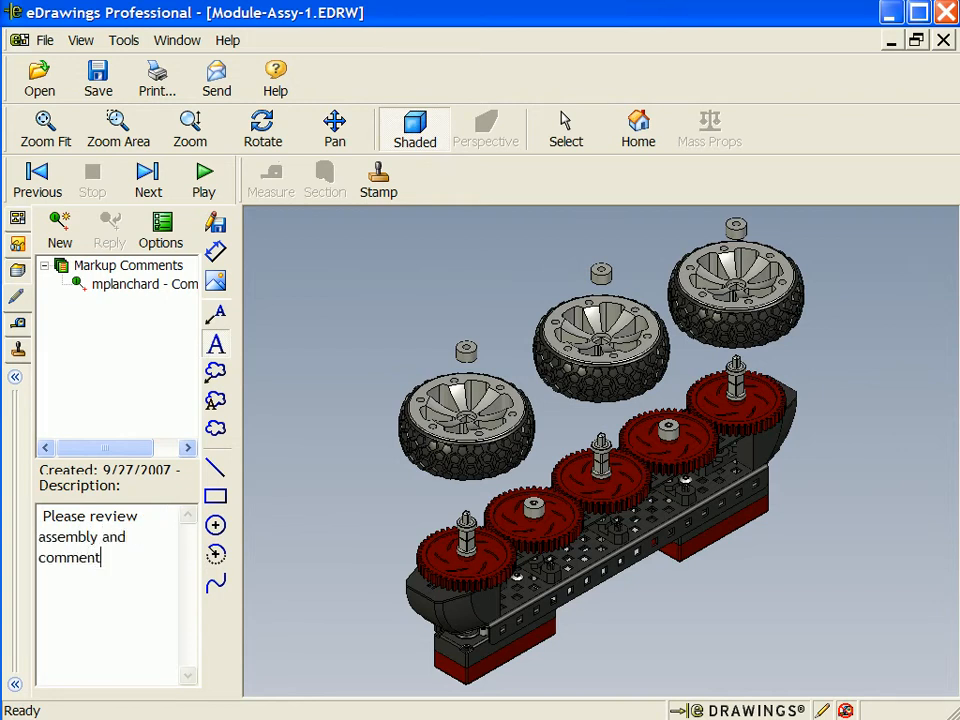
text(Check)
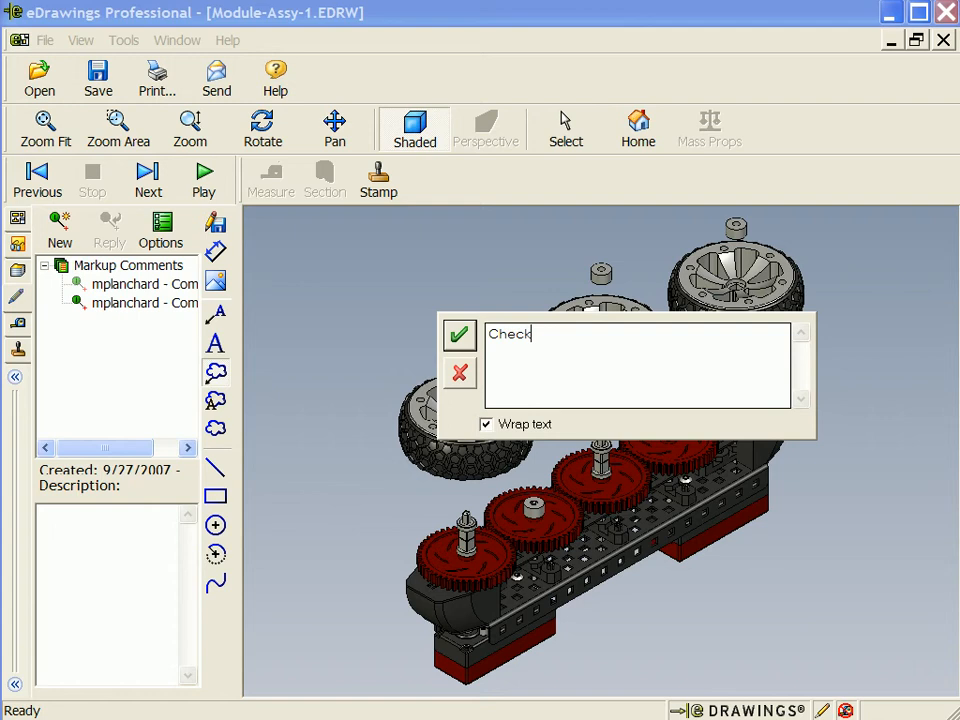
text( wheel f)
text(or clearanc)
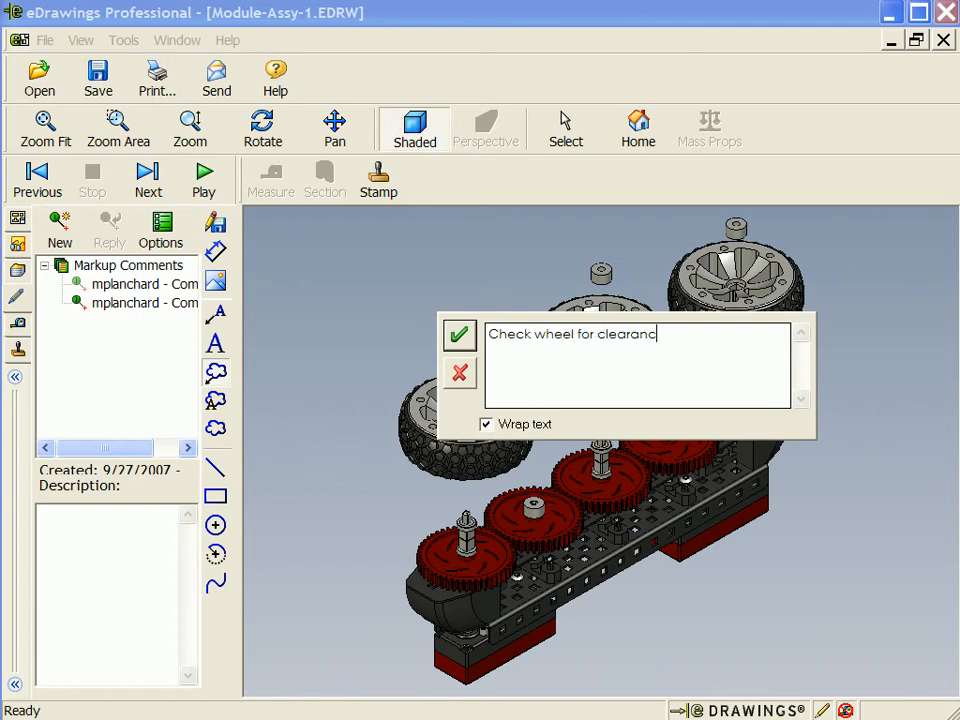
text(e)
Accept the 'Check wheel for clearance' cloud callout and position it on the left wheel.
click(459, 335)
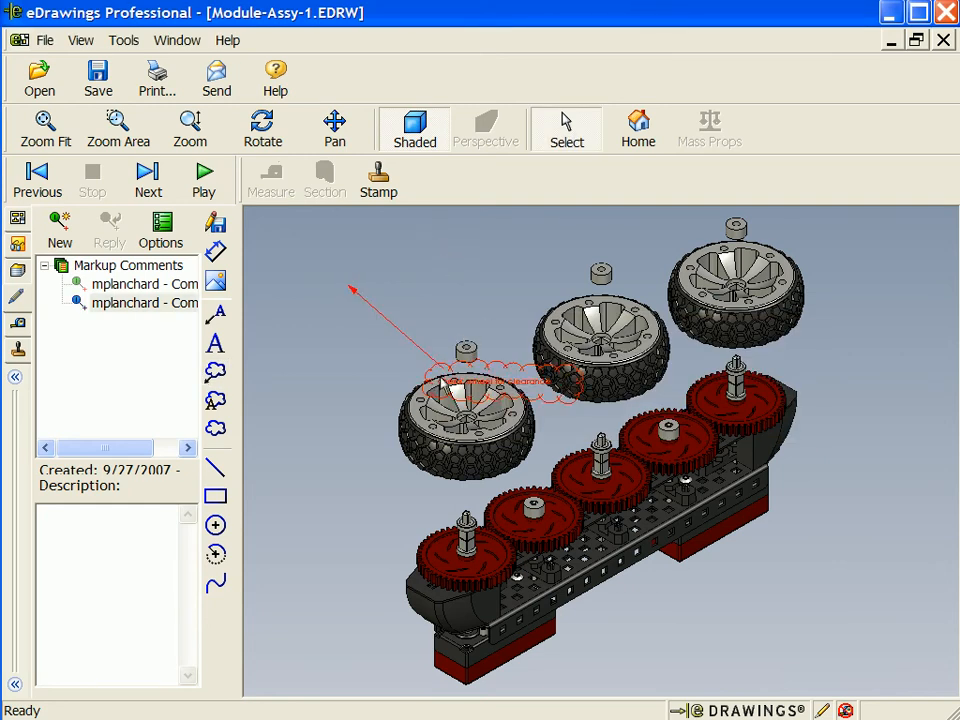
drag(470, 382, 340, 430)
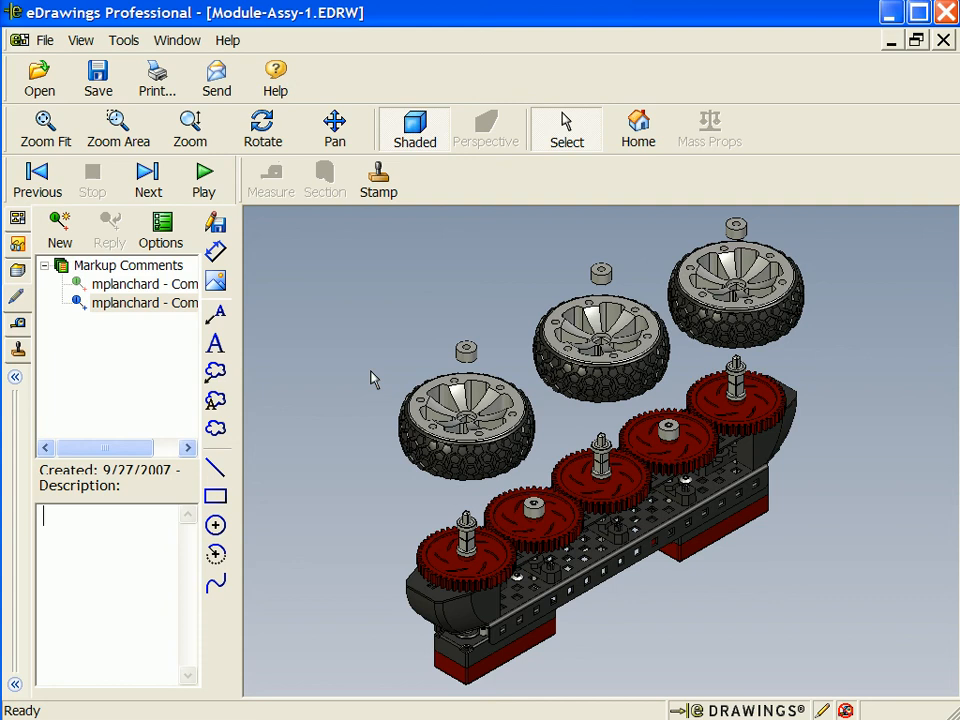